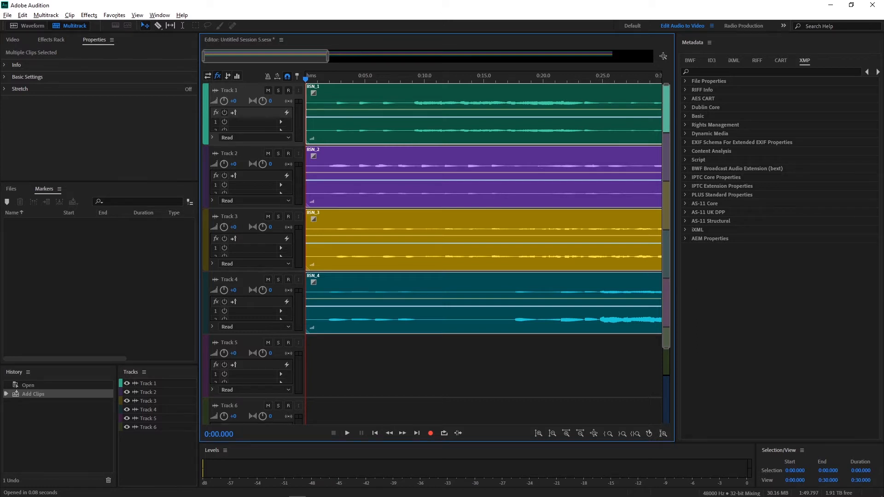
# - Play the multitrack session from about 0:01.782 to about 0:12 to hear the four clips without reverb
pyautogui.click(390, 14)
pyautogui.click(337, 79)
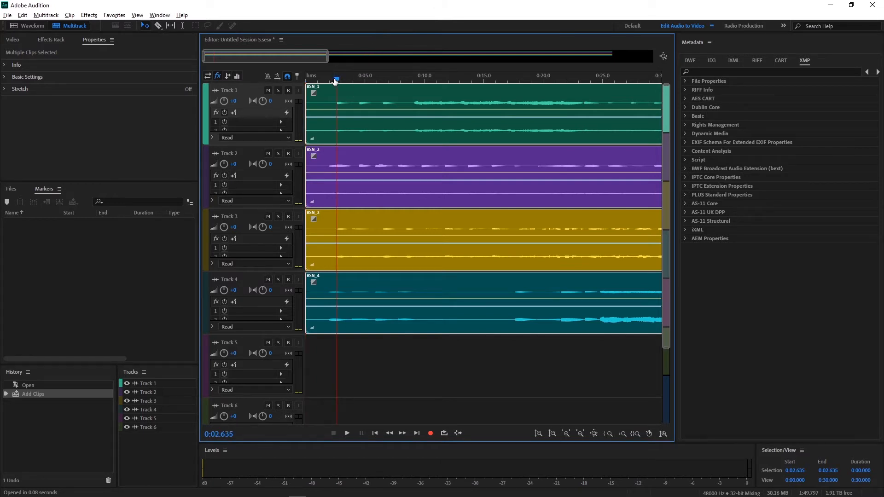
pyautogui.click(331, 81)
pyautogui.click(329, 81)
pyautogui.click(326, 81)
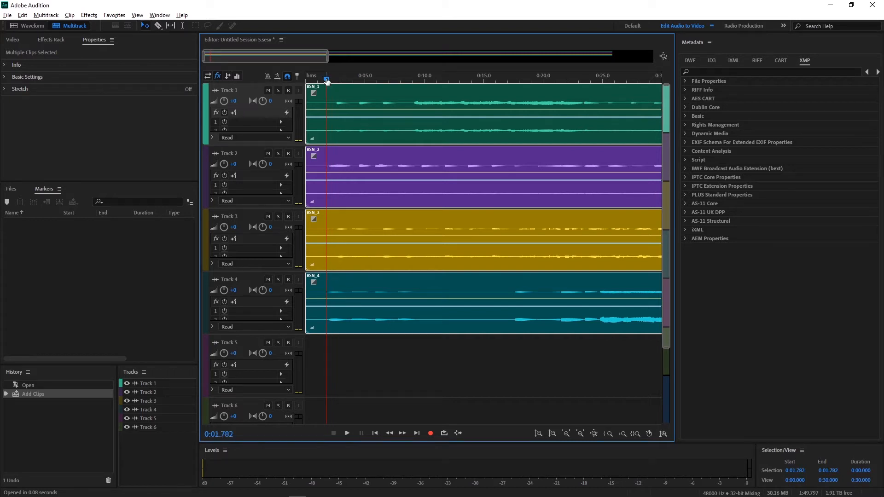
pyautogui.press('space')
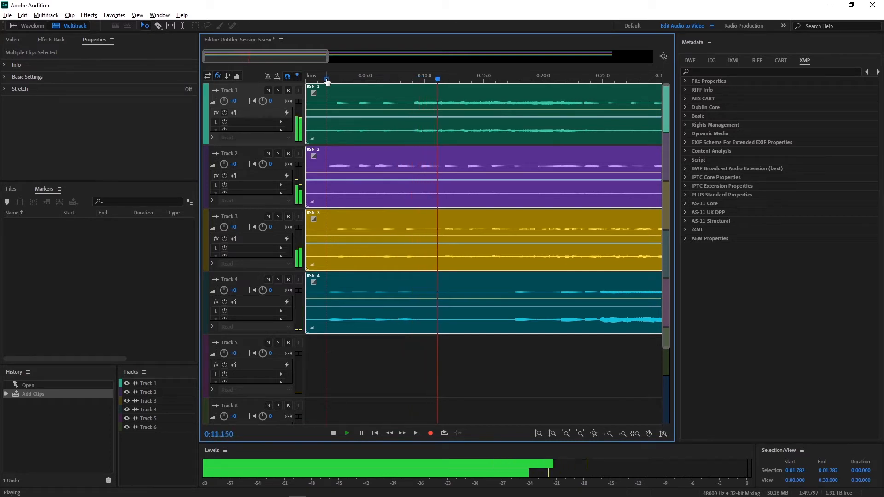
pyautogui.press('space')
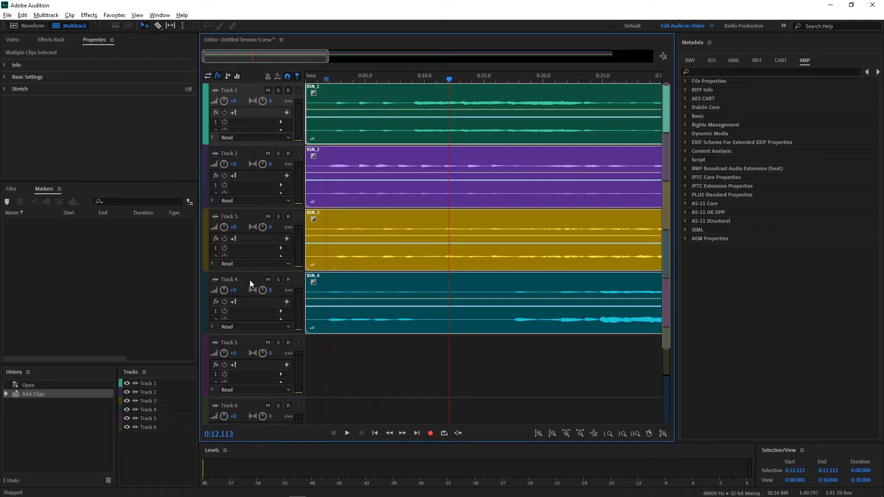
# - Delete the empty Track 5 and Track 6 from the session
pyautogui.click(246, 346)
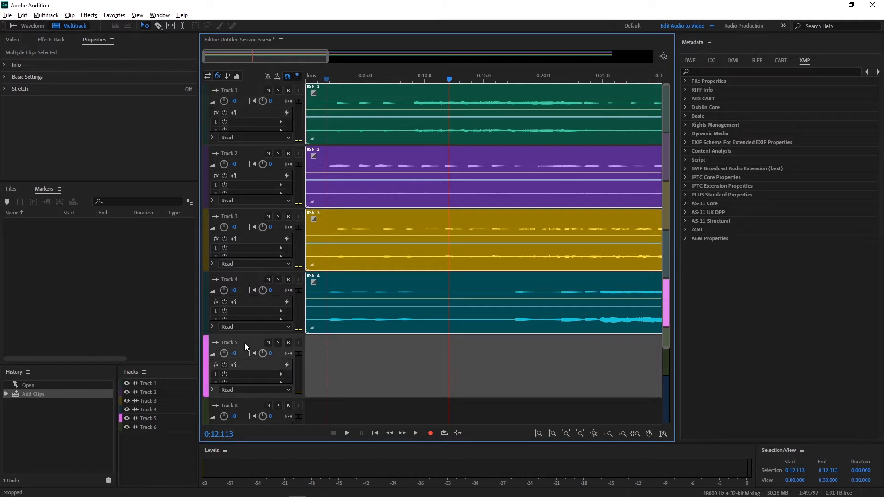
pyautogui.hotkey('ctrl', 'alt', 'BackSpace')
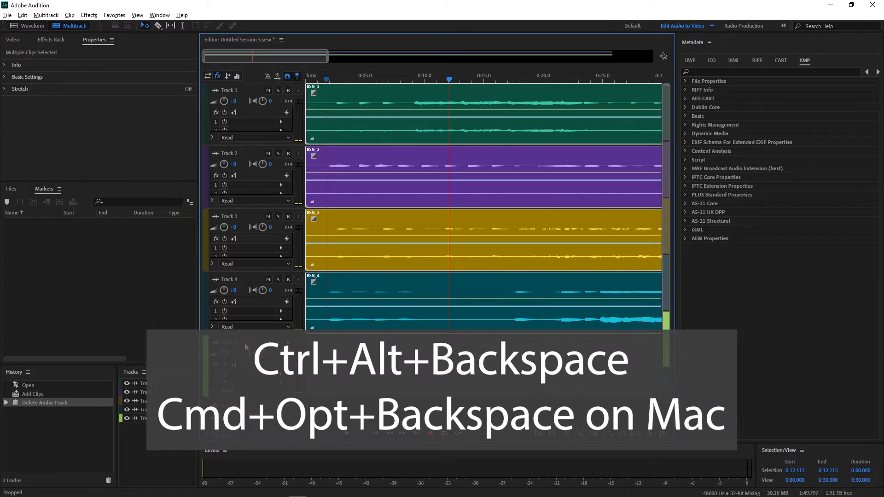
pyautogui.hotkey('ctrl', 'alt', 'BackSpace')
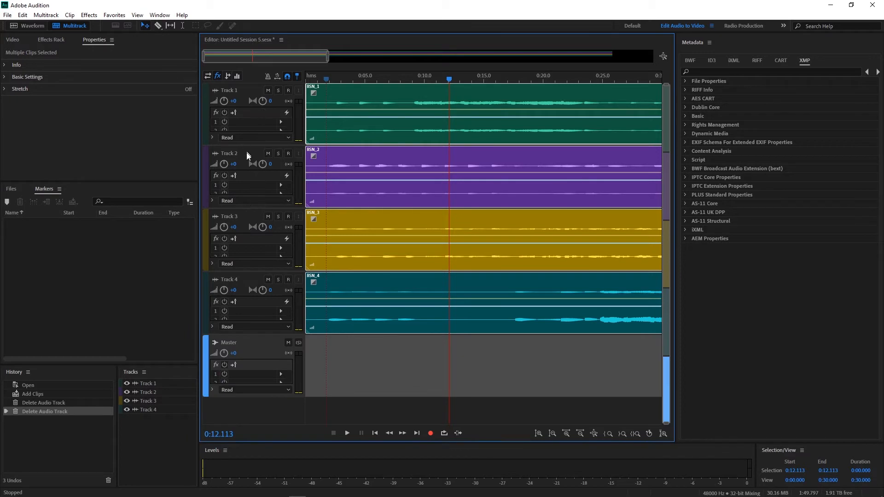
# - Add a stereo bus track below Track 4 and rename it REVERB
pyautogui.click(243, 282)
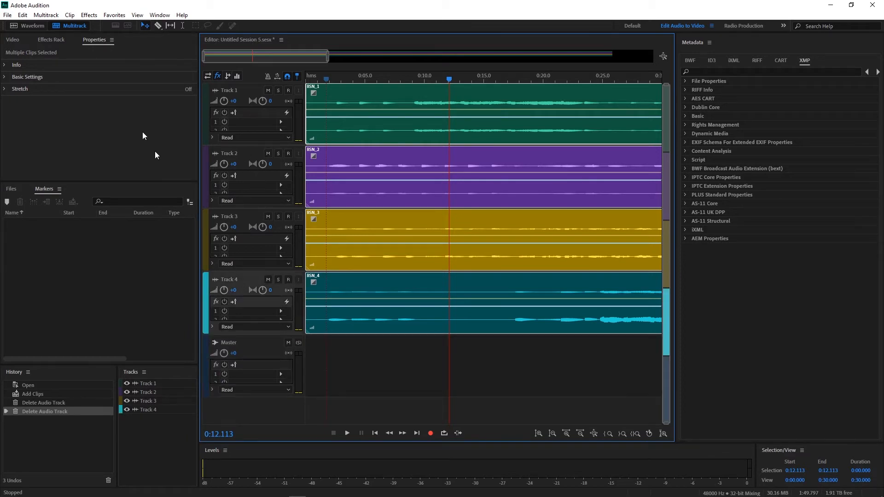
pyautogui.click(46, 15)
pyautogui.moveTo(63, 27)
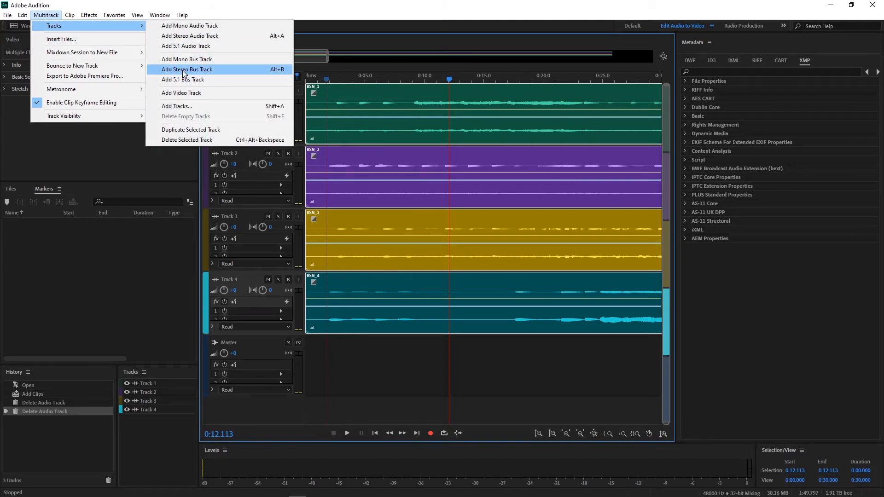
pyautogui.click(184, 74)
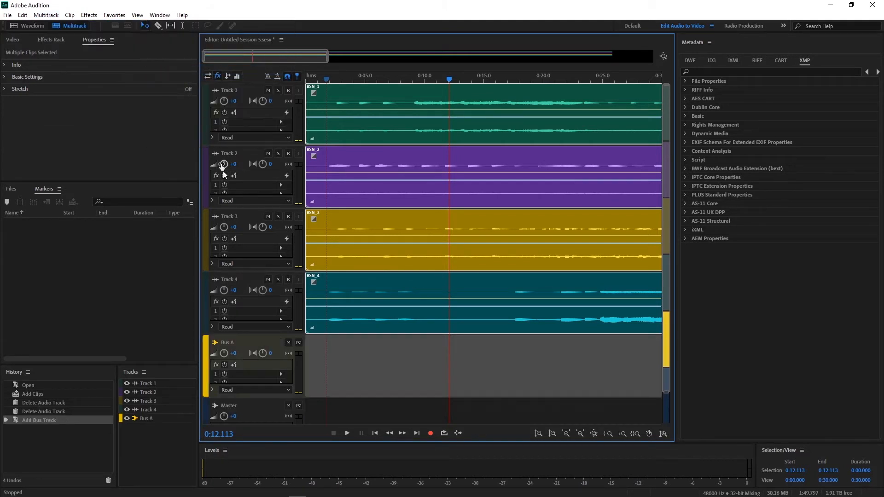
pyautogui.click(230, 343)
pyautogui.write('REVERB')
pyautogui.press('Return')
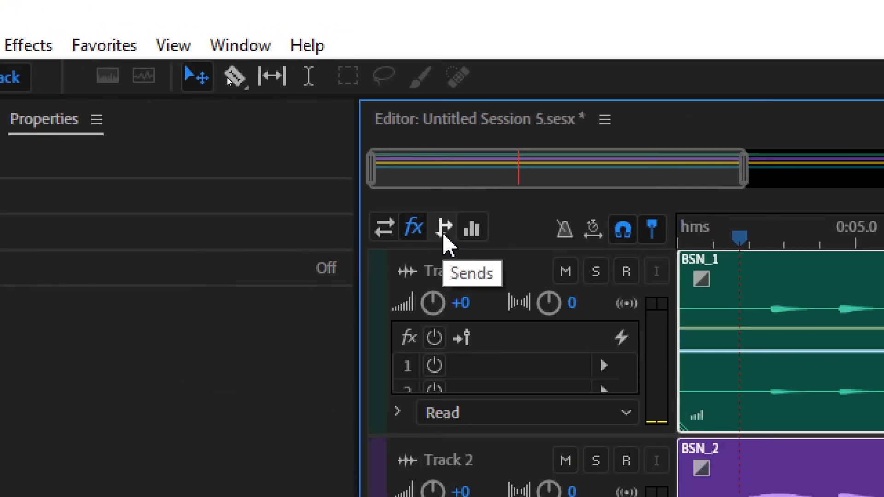
# - Show the track sends, assign Track 1's send S1 to the REVERB bus and set its level to 0 dB
pyautogui.click(443, 236)
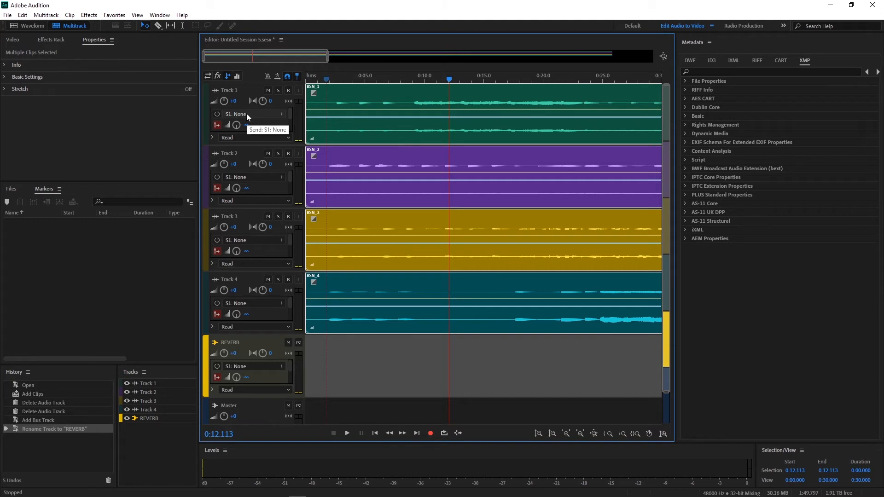
pyautogui.click(247, 115)
pyautogui.click(252, 115)
pyautogui.click(252, 118)
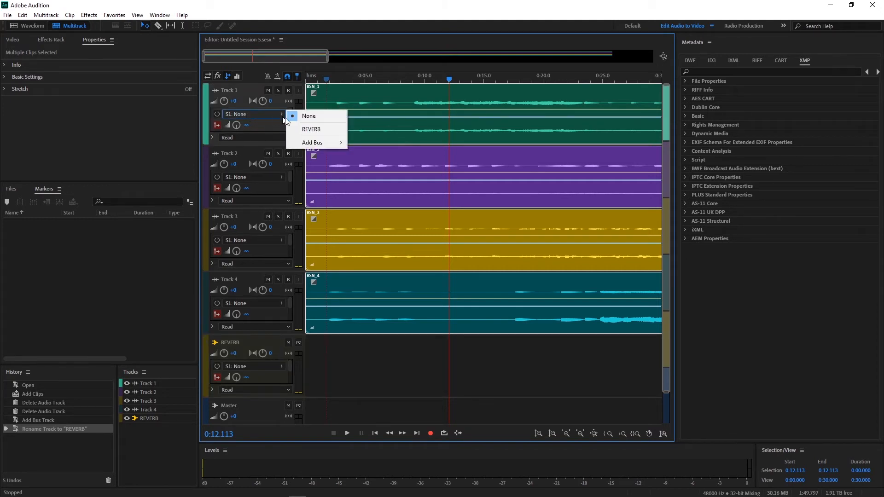
pyautogui.click(312, 132)
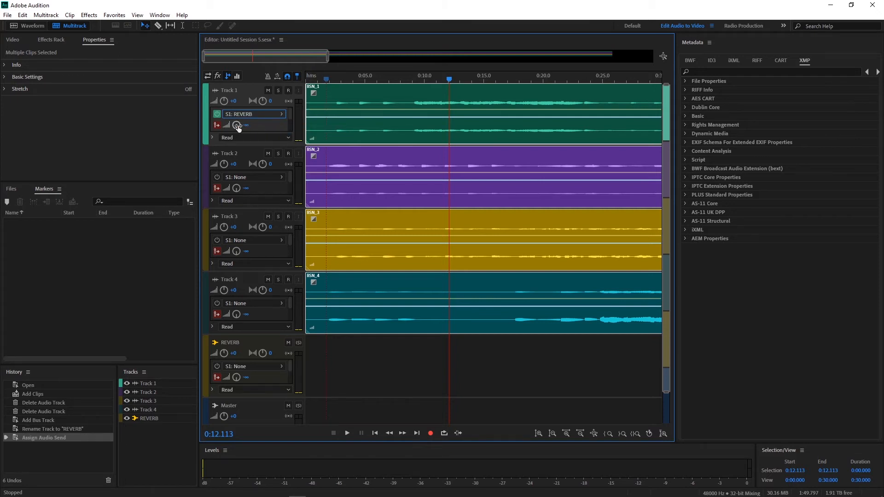
pyautogui.moveTo(238, 127); pyautogui.dragTo(306, 132)
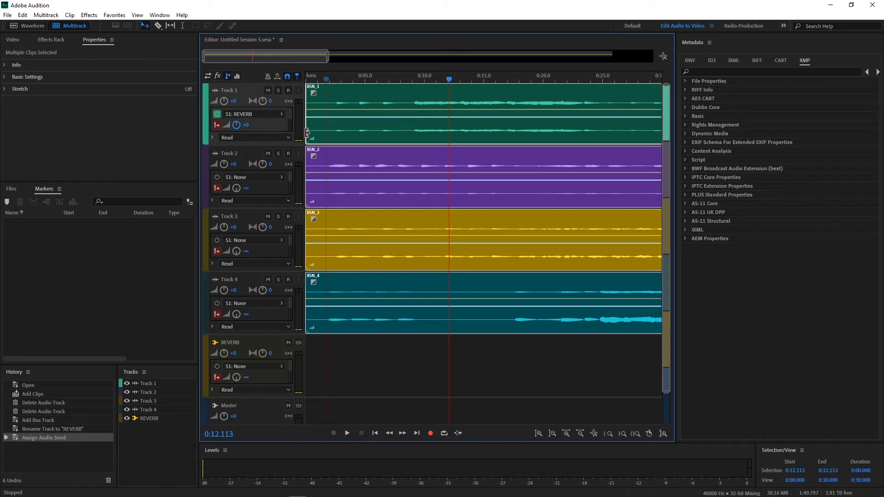
# - Assign Track 2's send S1 to the REVERB bus with a send level of 0 dB
pyautogui.click(256, 180)
pyautogui.click(297, 191)
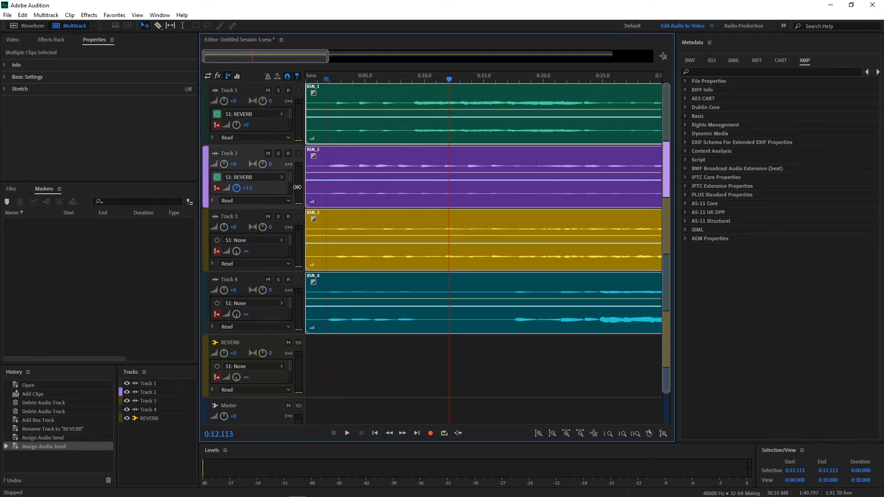
pyautogui.moveTo(295, 187); pyautogui.dragTo(294, 188)
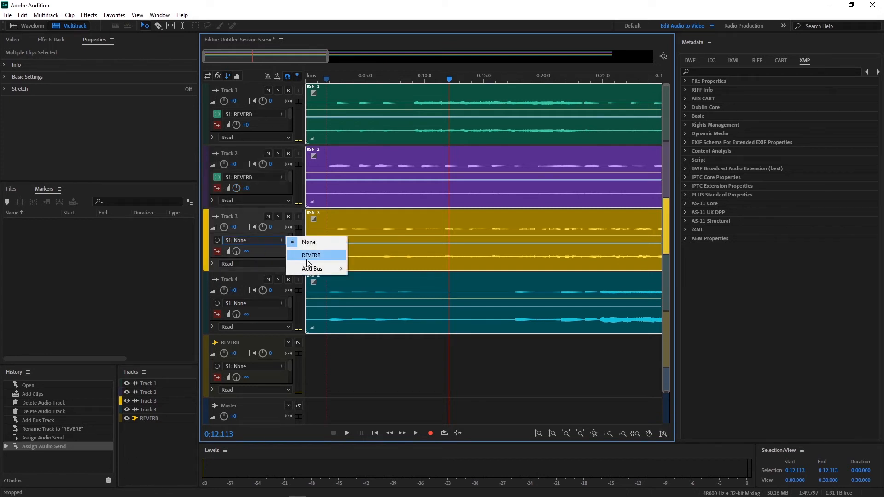
# - Assign send S1 of Track 3 and Track 4 to the REVERB bus with send levels of 0 dB
pyautogui.click(311, 255)
pyautogui.click(246, 252)
pyautogui.write('0')
pyautogui.press('Return')
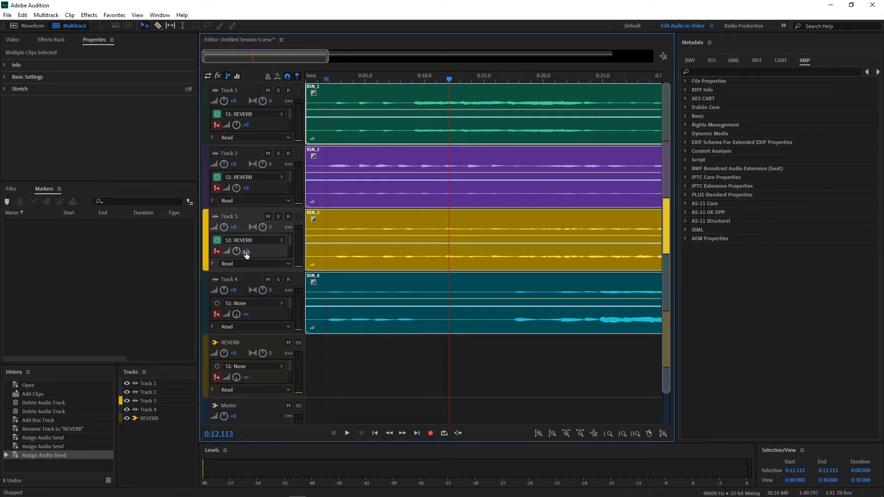
pyautogui.click(258, 302)
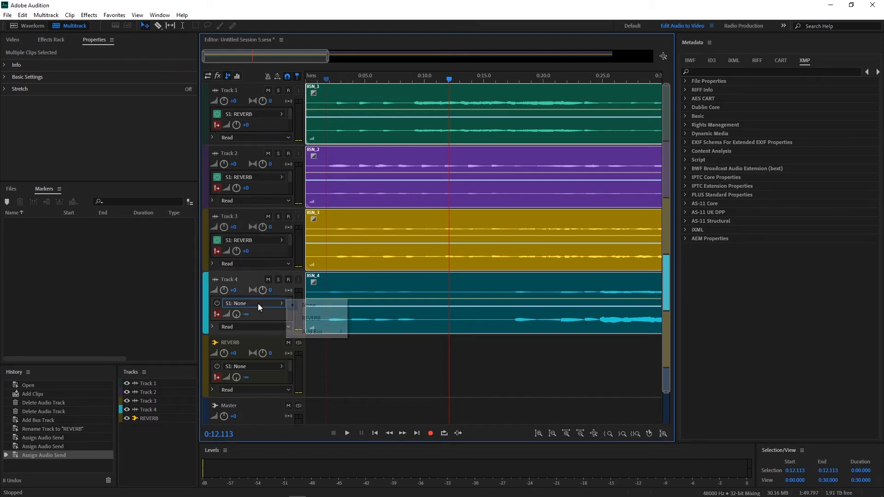
pyautogui.click(311, 318)
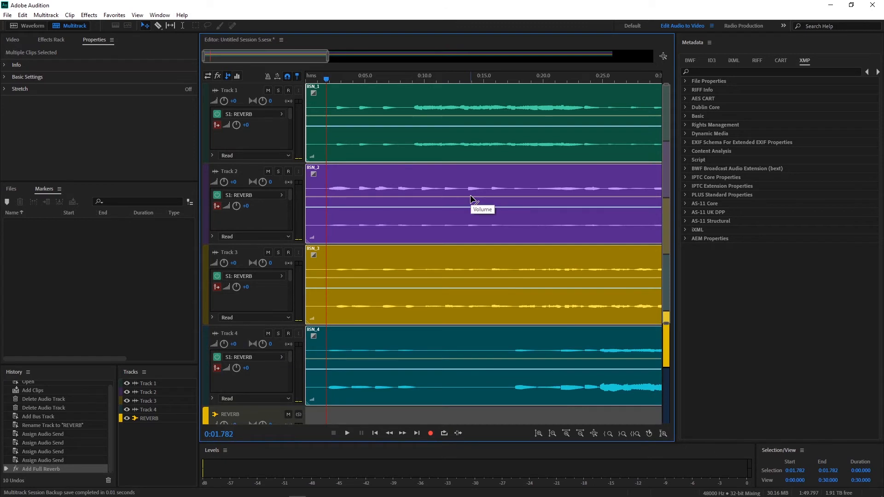
# - Lower Track 1's REVERB send level to its minimum and raise it again
pyautogui.moveTo(236, 125); pyautogui.dragTo(243, 131)
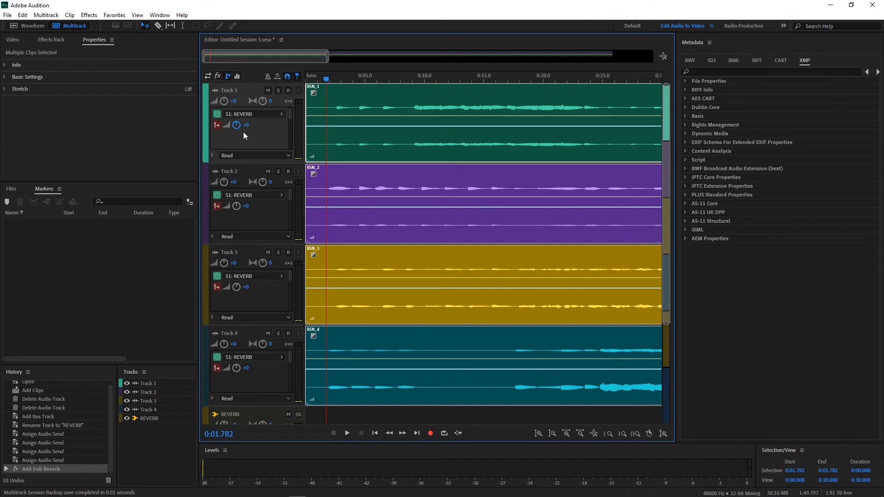
pyautogui.scroll(-1, 243, 132)
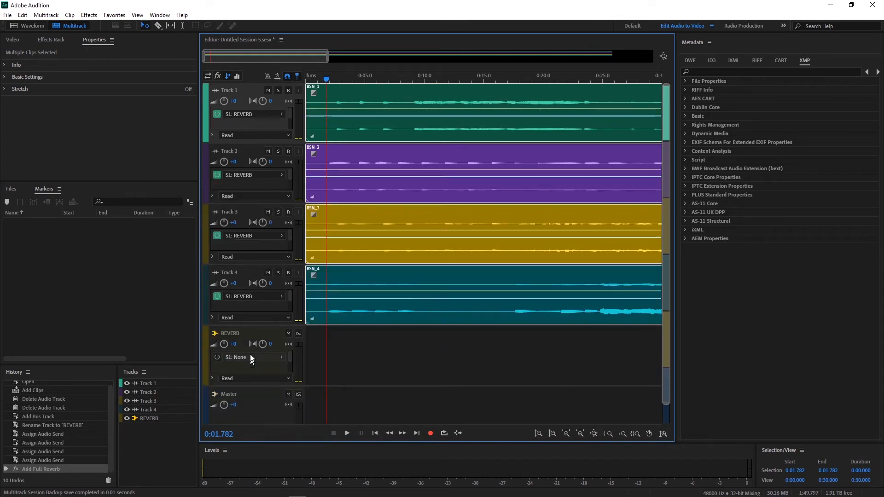
pyautogui.scroll(1, 270, 115)
pyautogui.moveTo(239, 120); pyautogui.dragTo(213, 138)
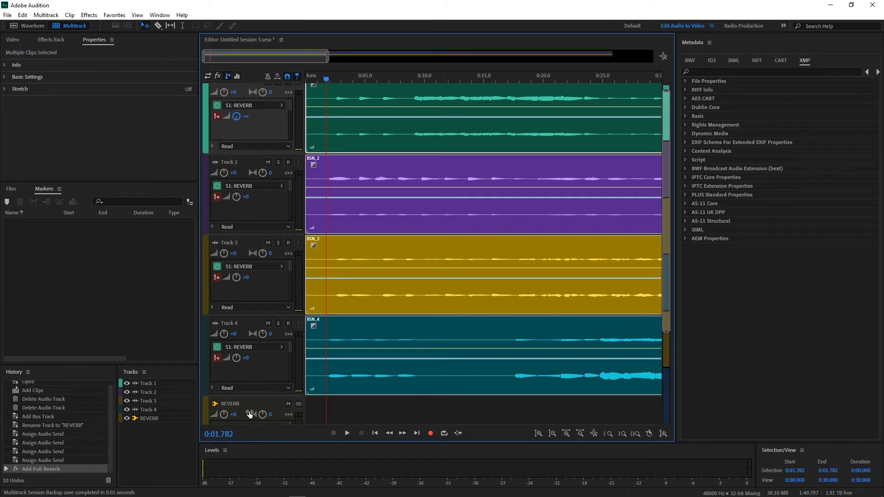
pyautogui.moveTo(237, 116); pyautogui.dragTo(295, 114)
pyautogui.moveTo(665, 203); pyautogui.dragTo(663, 250)
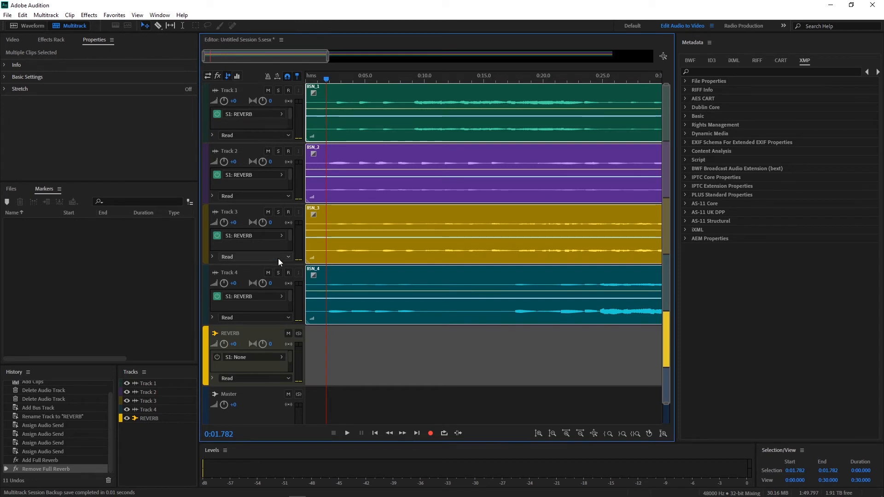
# - Show the track effects and add a Full Reverb effect to the first slot of the REVERB bus
pyautogui.click(218, 77)
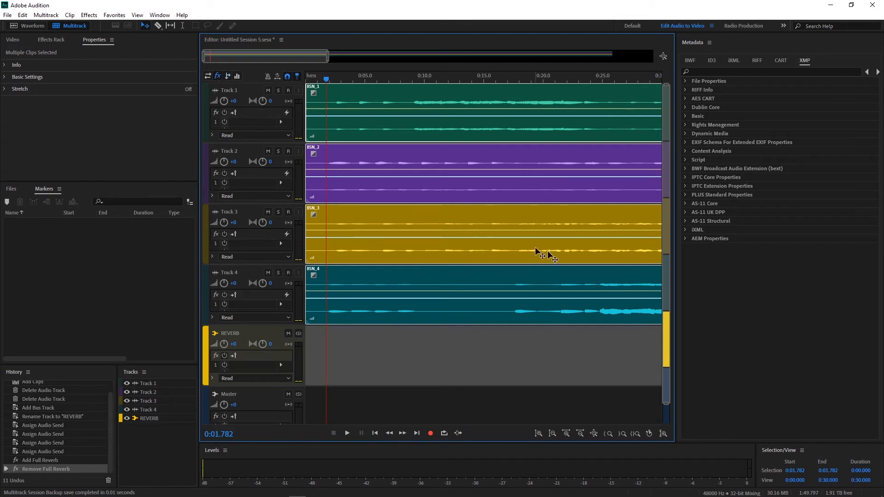
pyautogui.scroll(1, 265, 228)
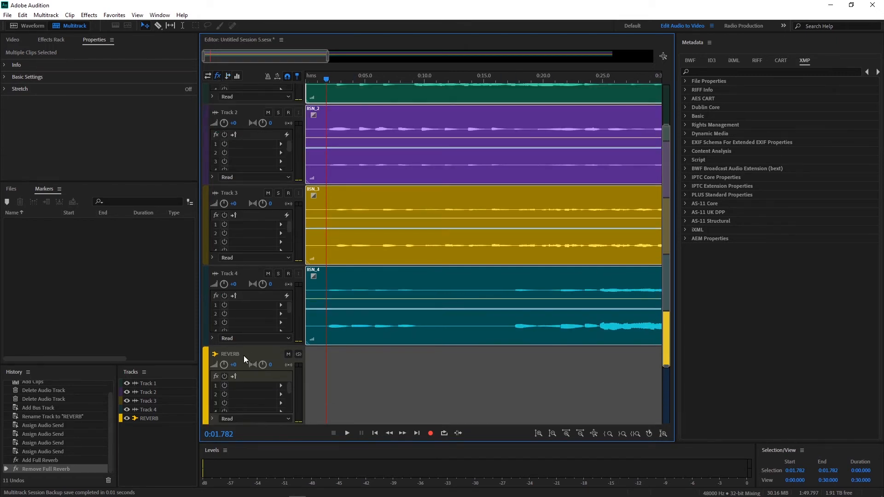
pyautogui.scroll(-3, 332, 326)
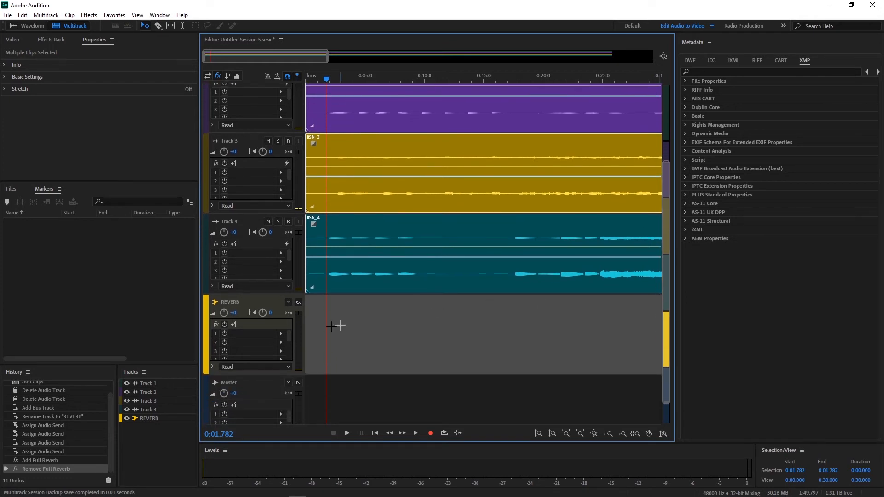
pyautogui.click(280, 332)
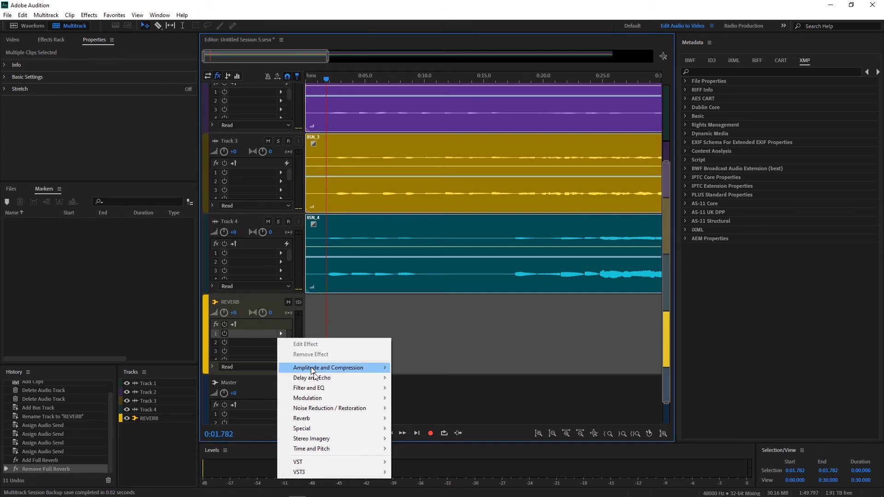
pyautogui.moveTo(329, 419)
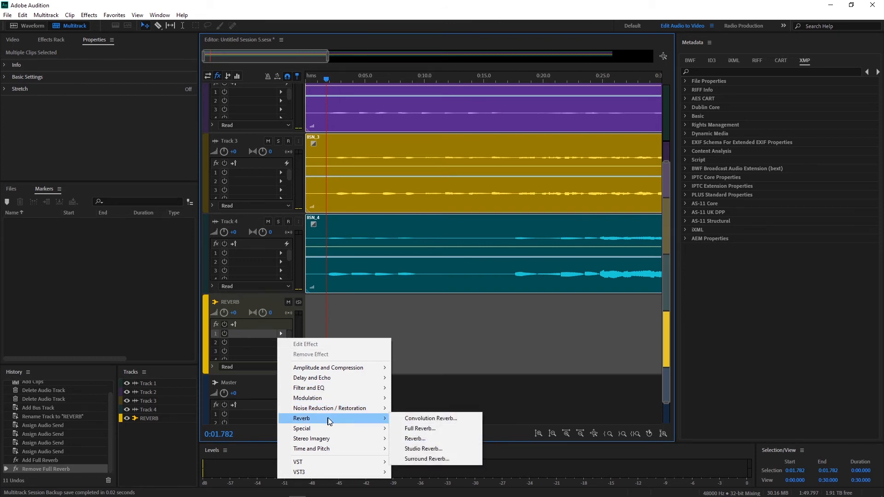
pyautogui.click(420, 429)
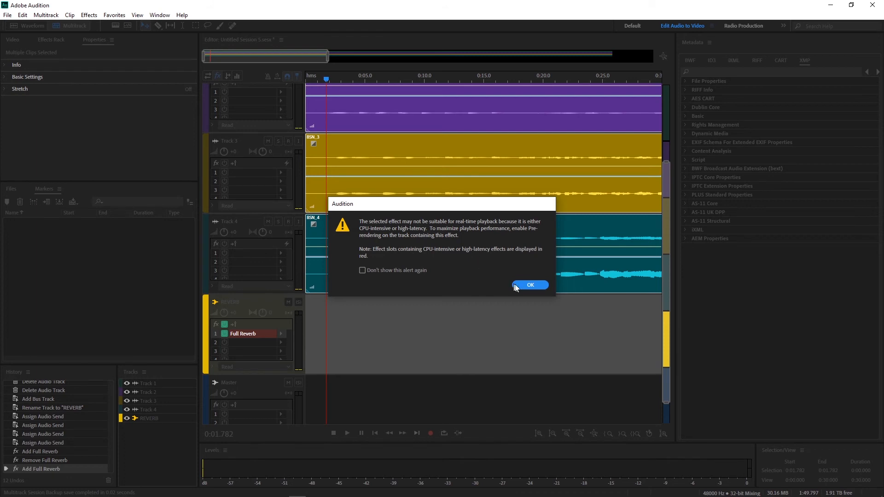
pyautogui.click(527, 288)
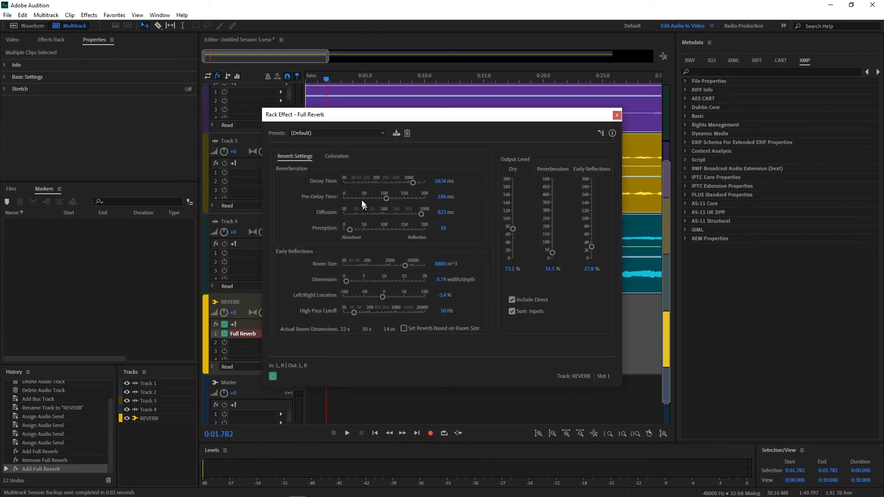
# - Apply the Great Hall preset to the REVERB bus's Full Reverb and close its settings
pyautogui.click(350, 133)
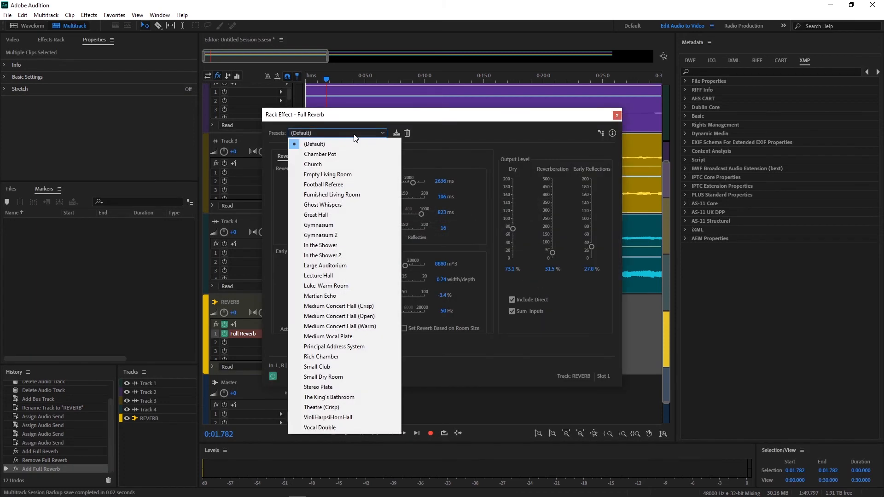
pyautogui.click(330, 215)
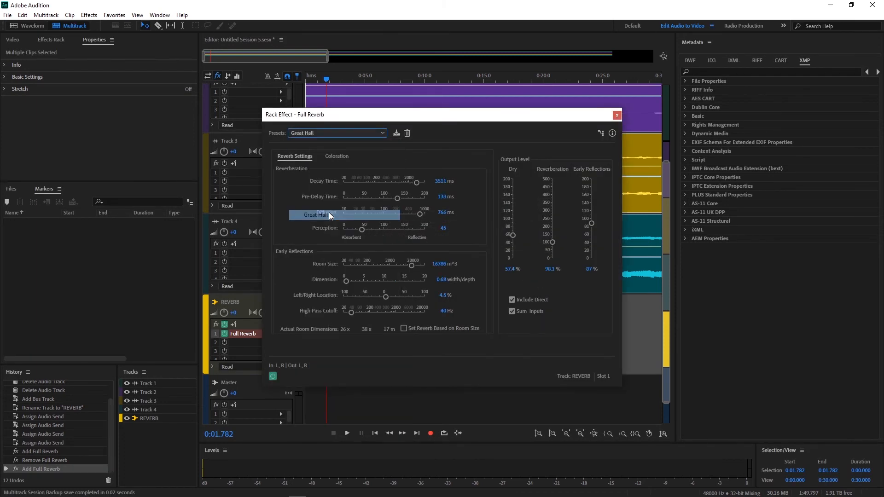
pyautogui.click(617, 116)
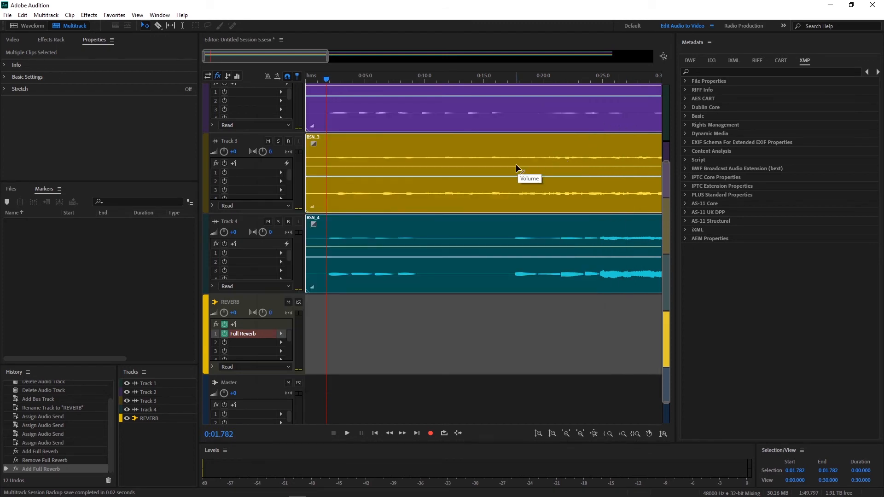
# - Reopen the REVERB bus's Full Reverb settings, look through the presets, keep Great Hall selected and close the settings
pyautogui.click(281, 334)
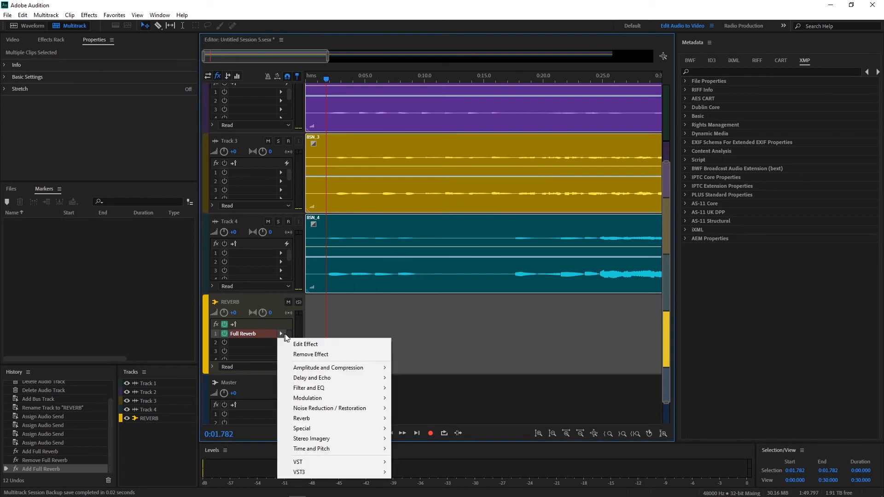
pyautogui.click(258, 335)
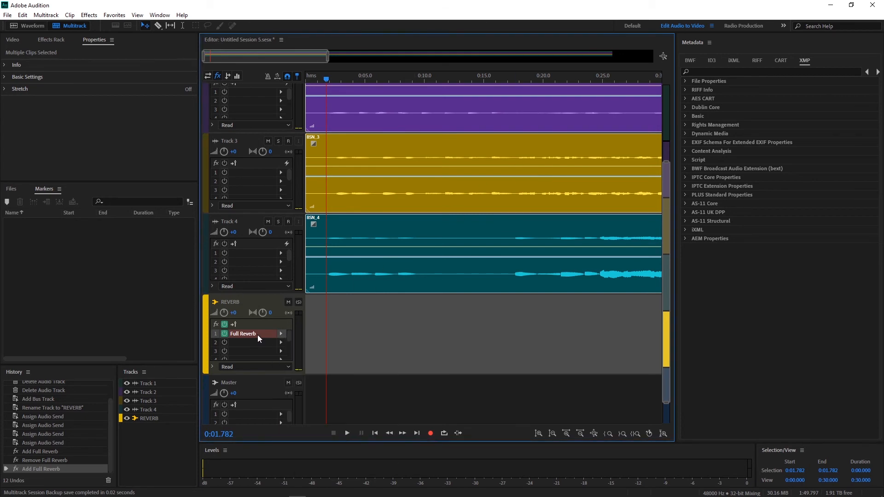
pyautogui.doubleClick(257, 335)
pyautogui.click(374, 133)
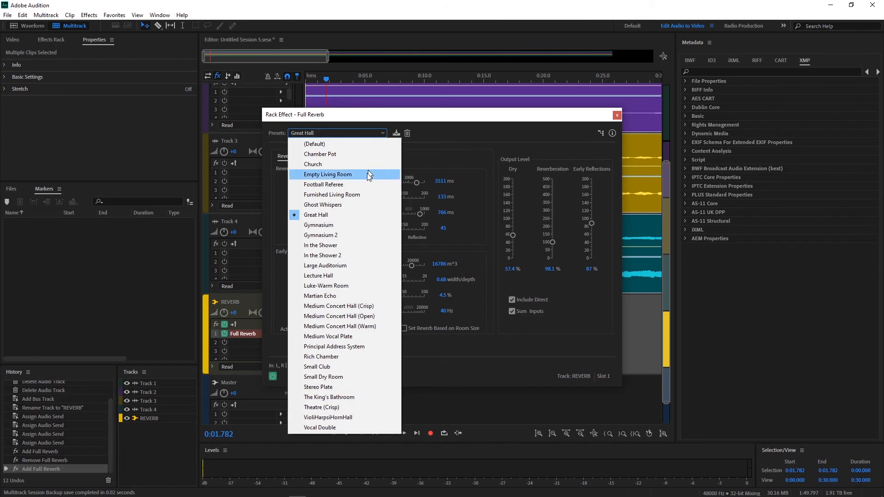
pyautogui.click(322, 215)
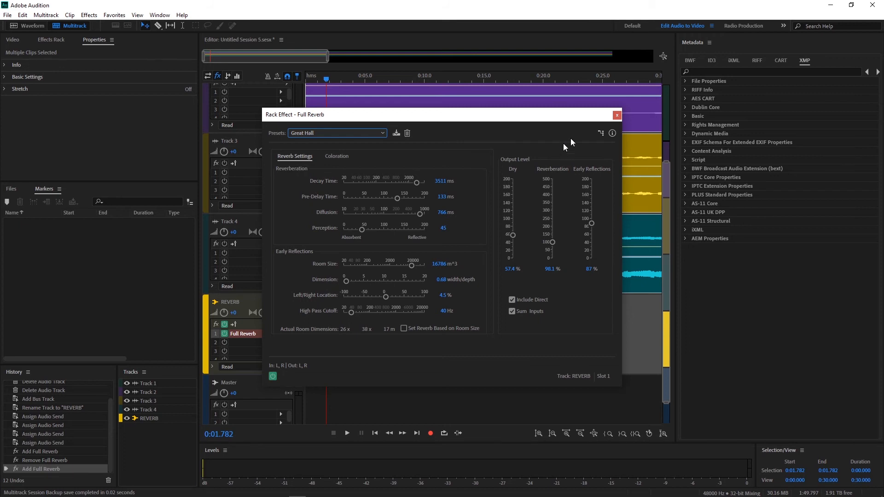
pyautogui.click(617, 115)
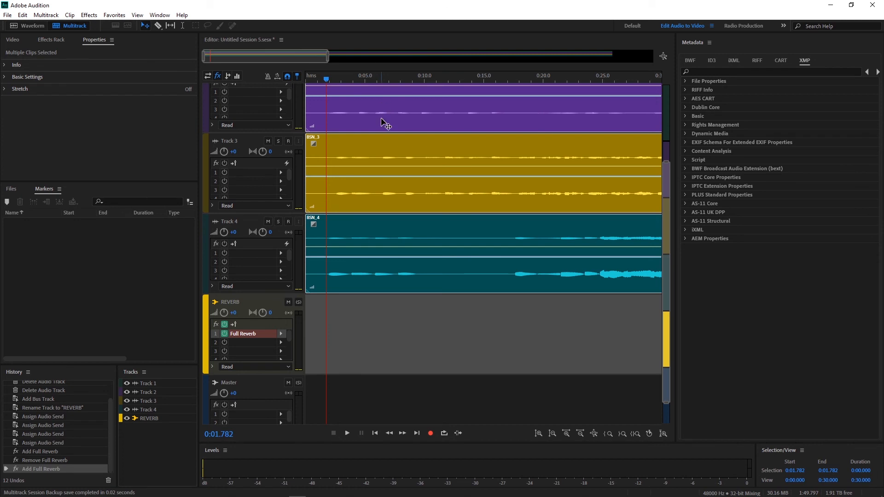
# - Play the session from about 1.4 s with the REVERB bus unmuted to hear the reverb, and stop playback
pyautogui.click(322, 81)
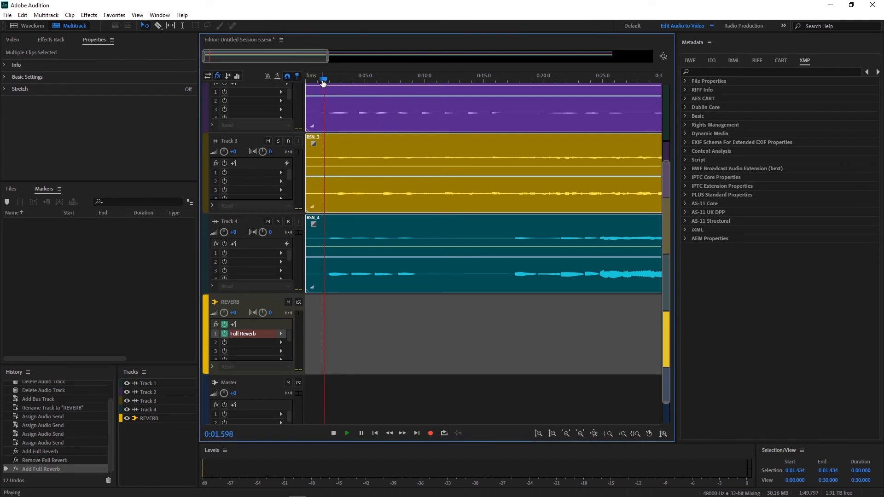
pyautogui.press('space')
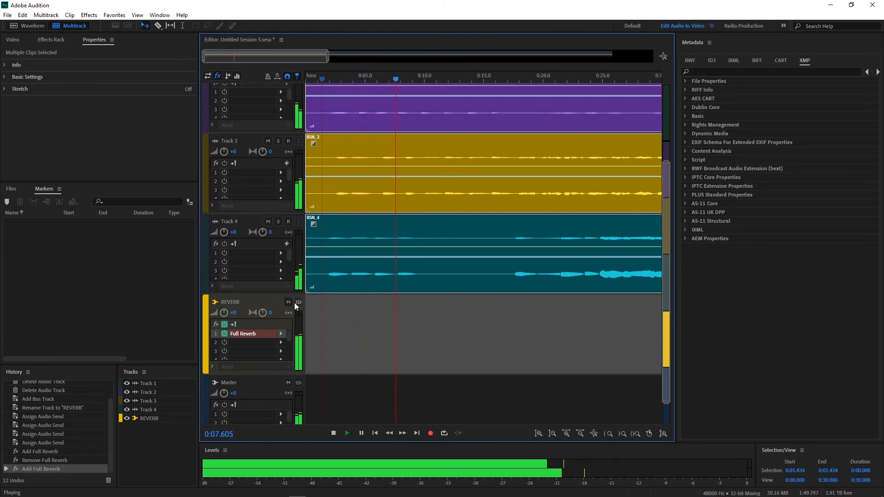
pyautogui.press('space')
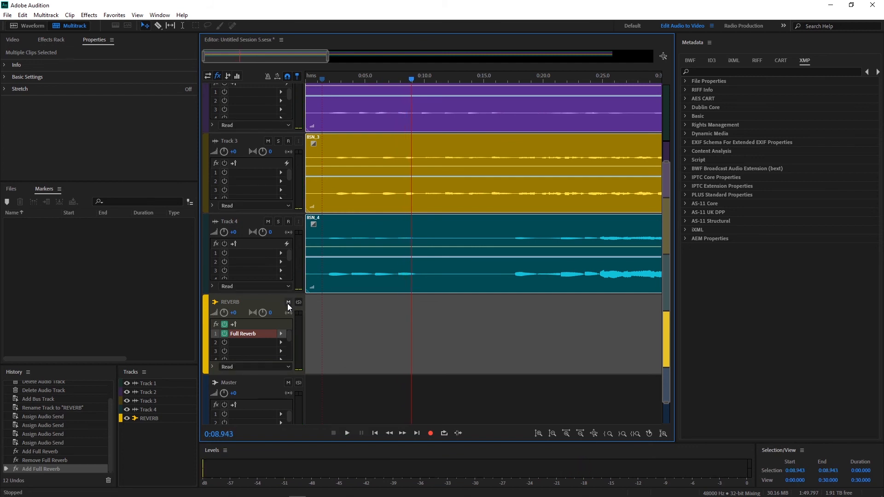
# - Mute the REVERB bus and play from about 1.5 s for comparison, stop, unmute the bus and return the playhead to about 2 s
pyautogui.click(324, 79)
pyautogui.press('space')
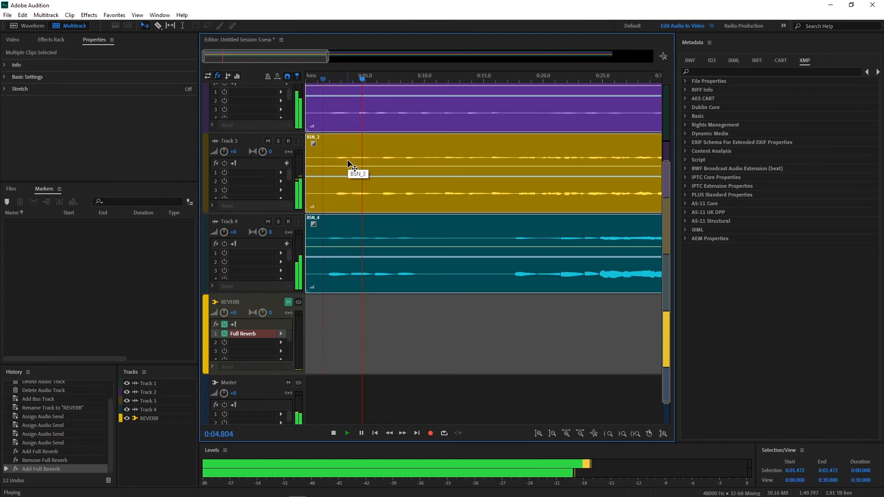
pyautogui.press('space')
pyautogui.click(288, 302)
pyautogui.click(329, 78)
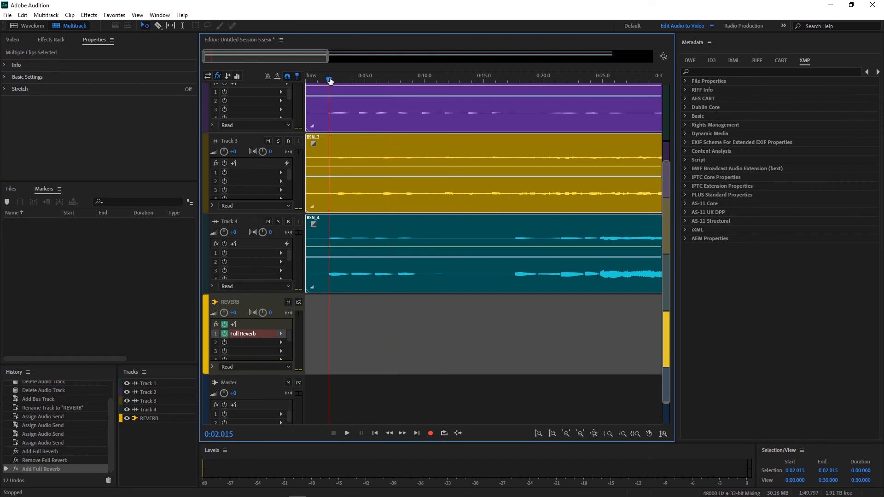